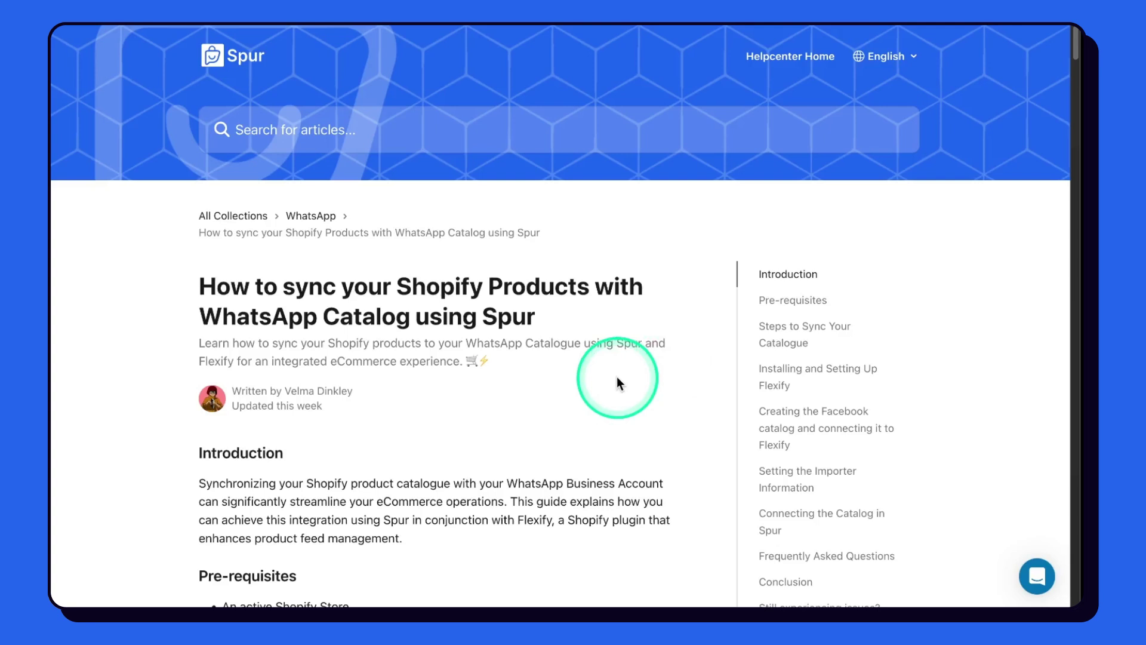
pyautogui.scroll(-3, 617, 376)
pyautogui.scroll(-3, 617, 377)
pyautogui.scroll(-2, 617, 376)
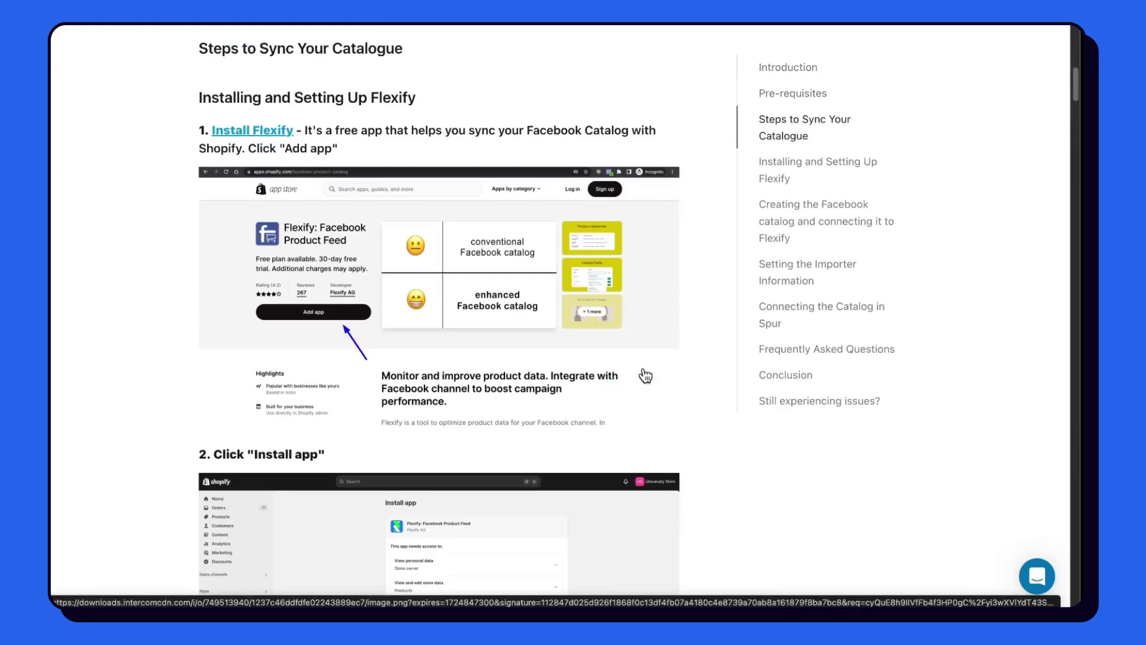
# Install the Flexify app on the Shopify store and grant its access.
pyautogui.click(253, 130)
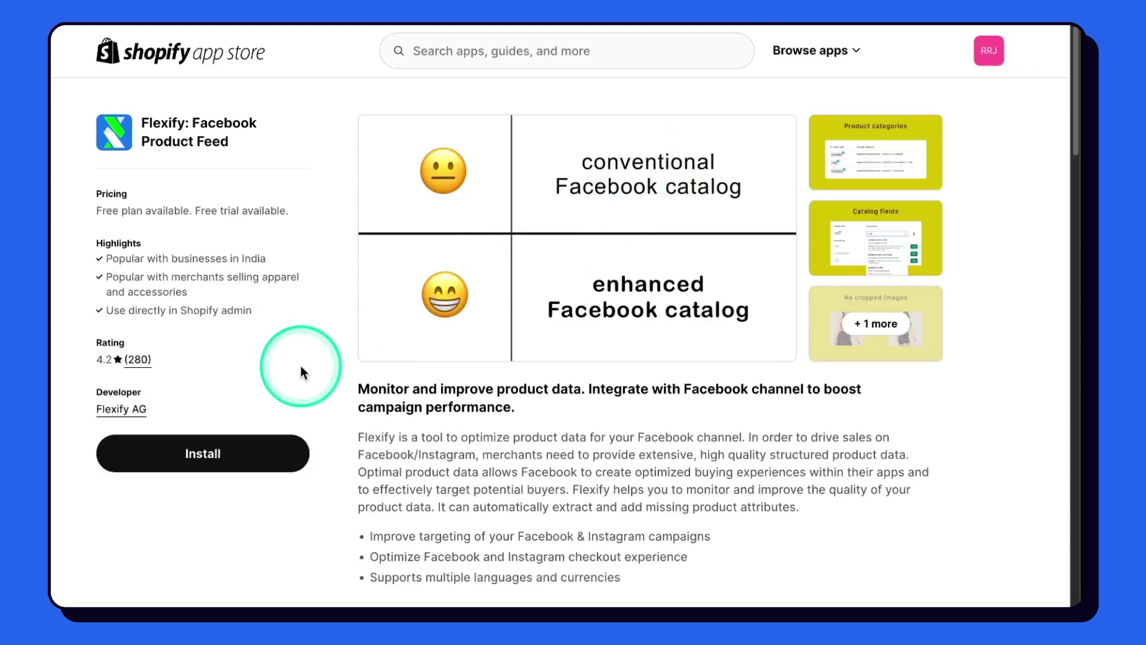
pyautogui.click(254, 454)
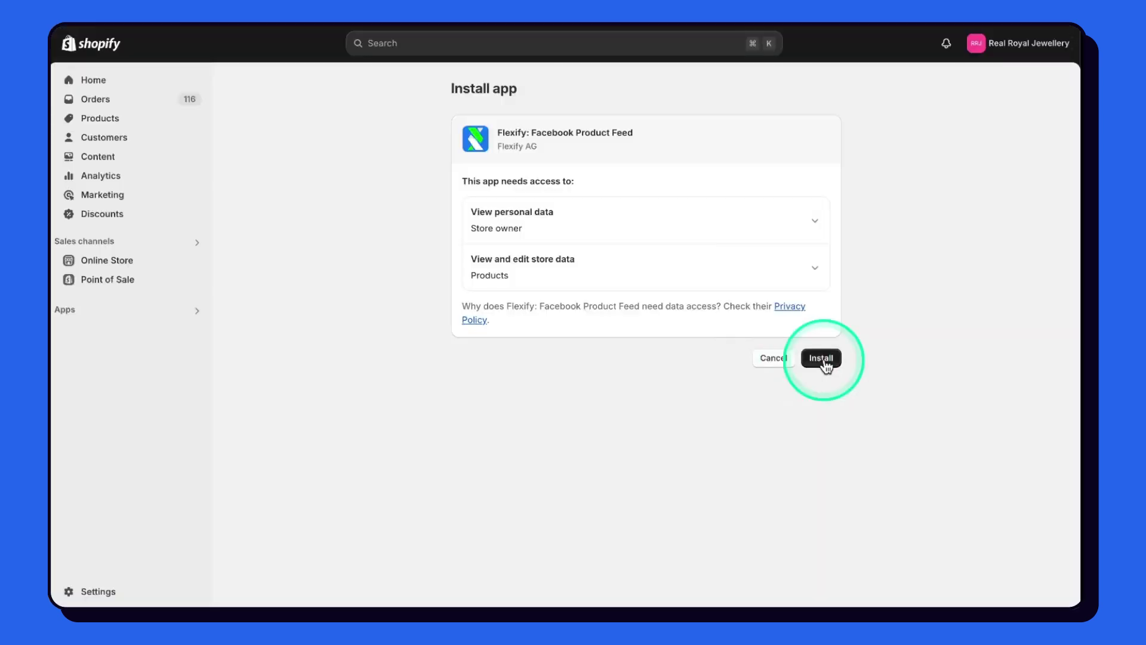
pyautogui.click(821, 358)
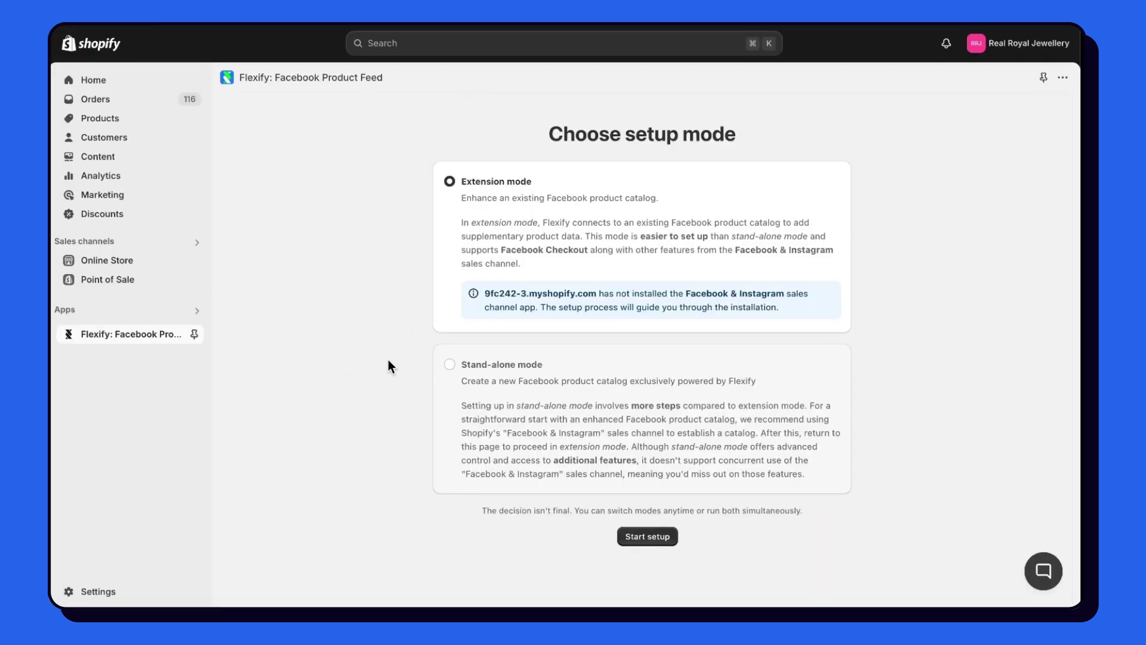
# Set up Flexify in stand-alone mode on the free plan, feeding All products.
pyautogui.click(450, 365)
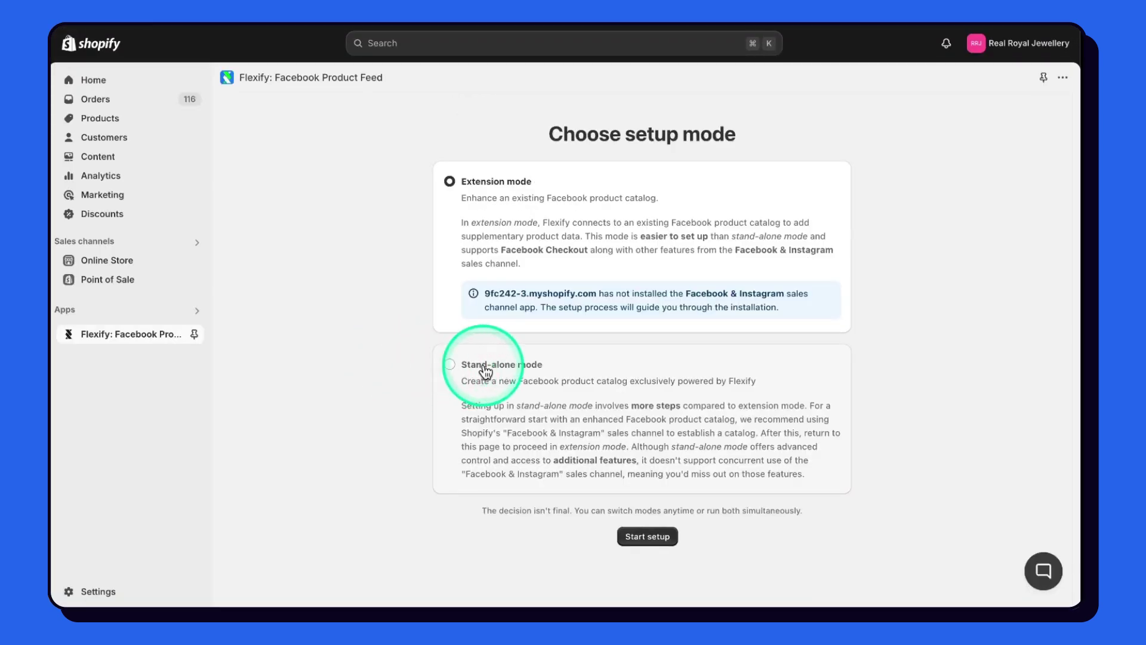
pyautogui.click(647, 535)
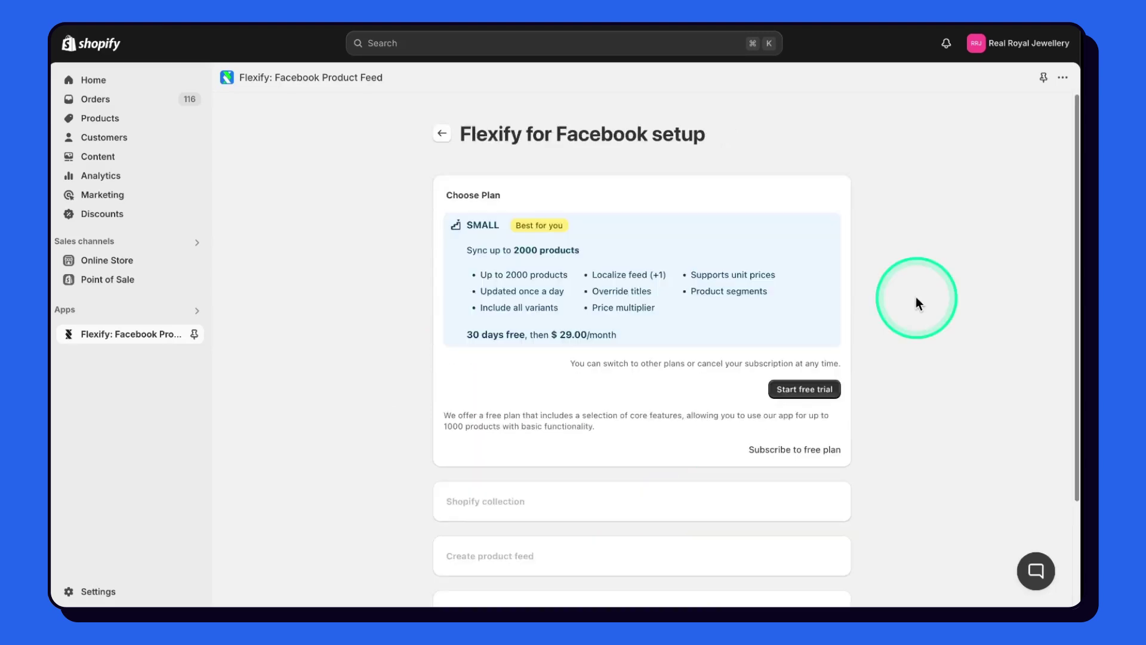
pyautogui.click(815, 451)
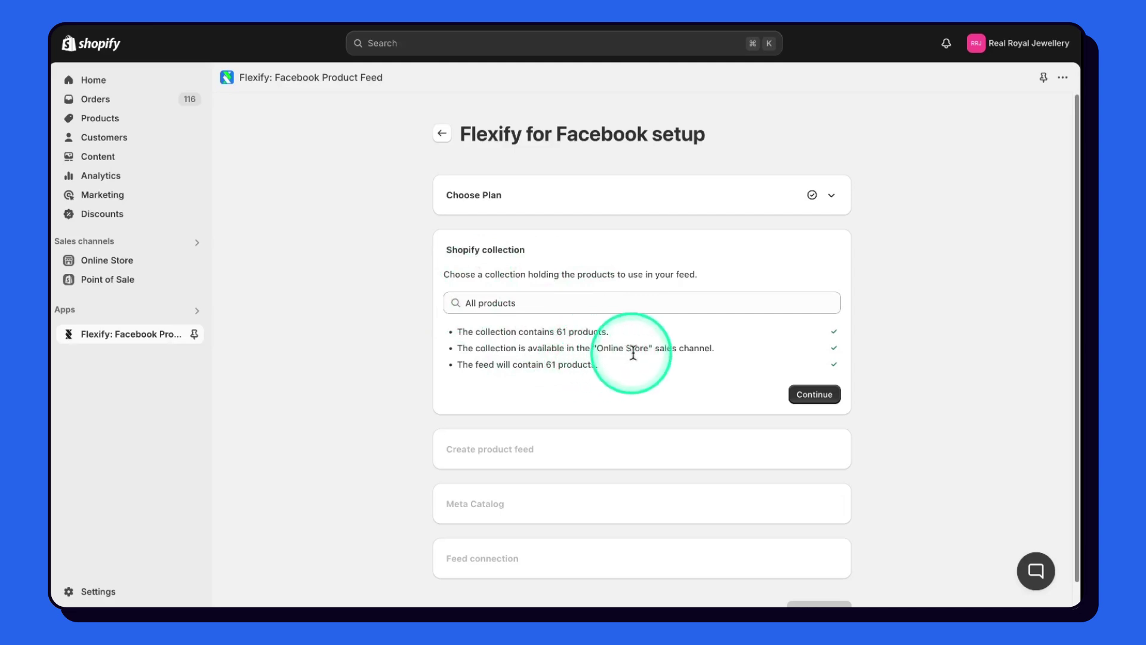
pyautogui.click(814, 394)
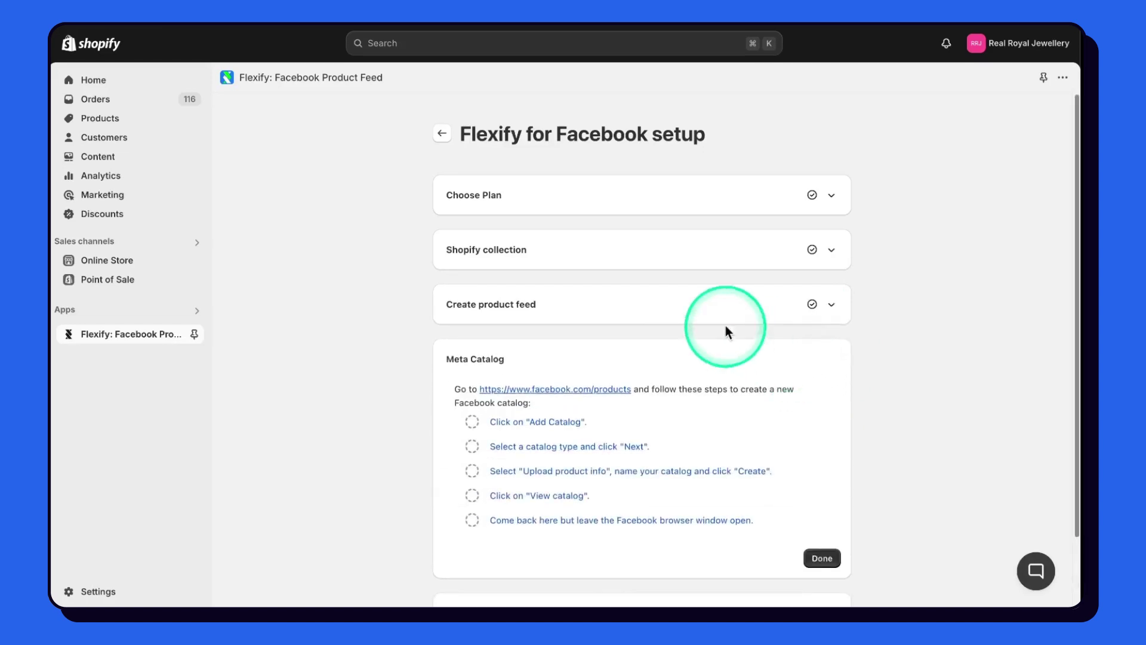
pyautogui.scroll(-2, 922, 350)
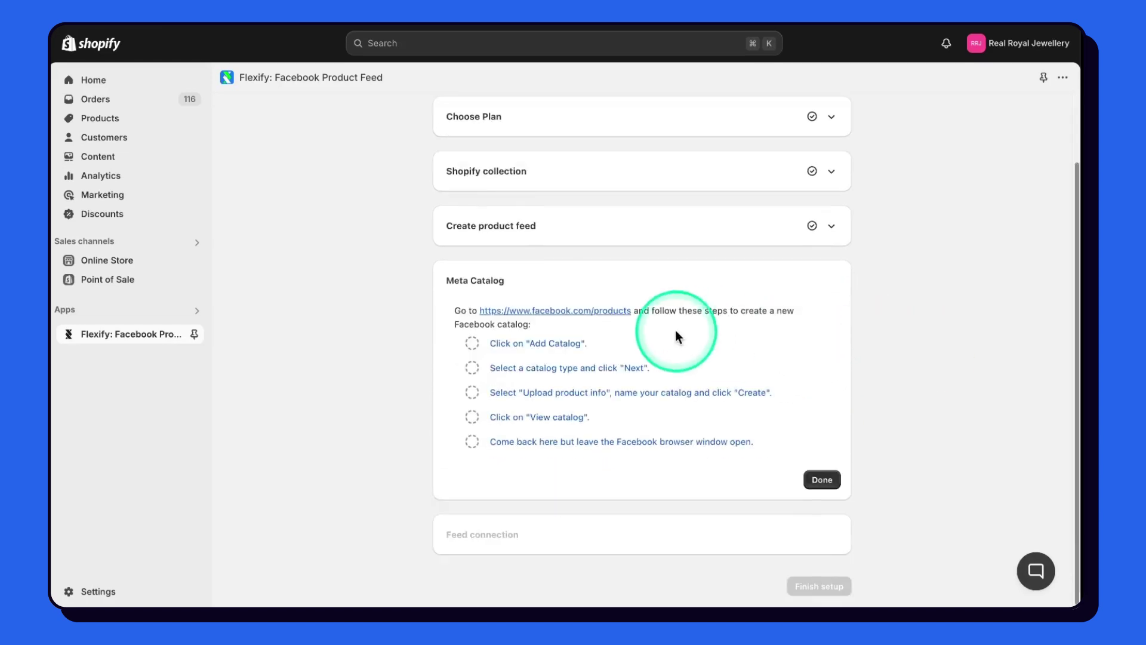
# Open Meta Commerce Manager's products page under the Spur business account.
pyautogui.click(615, 314)
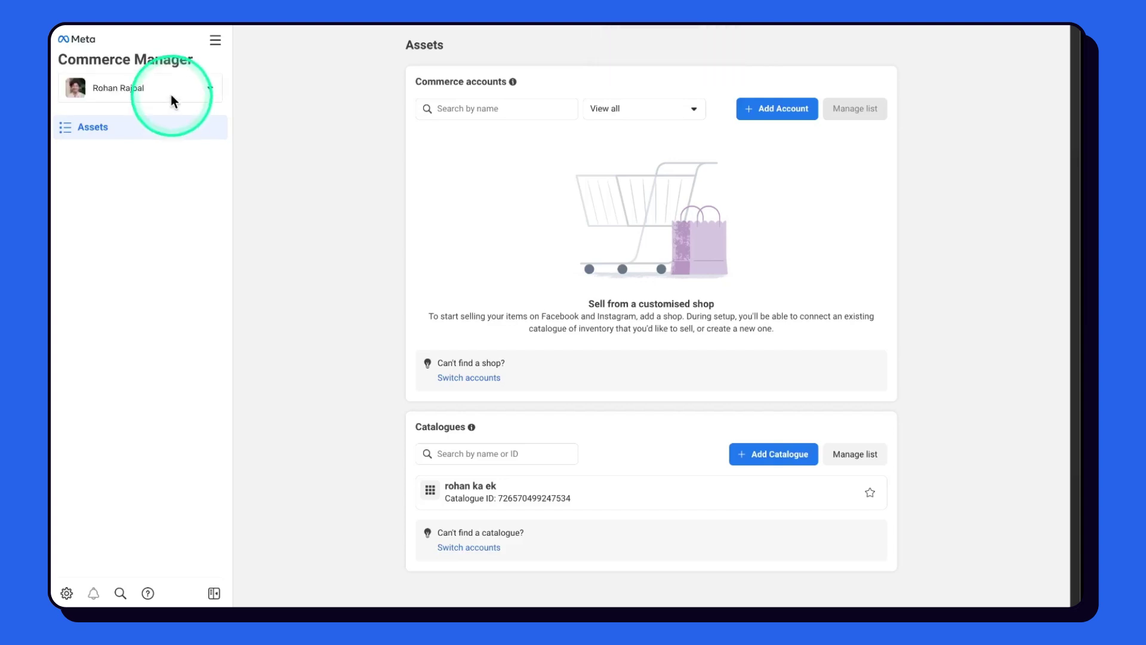
pyautogui.click(173, 92)
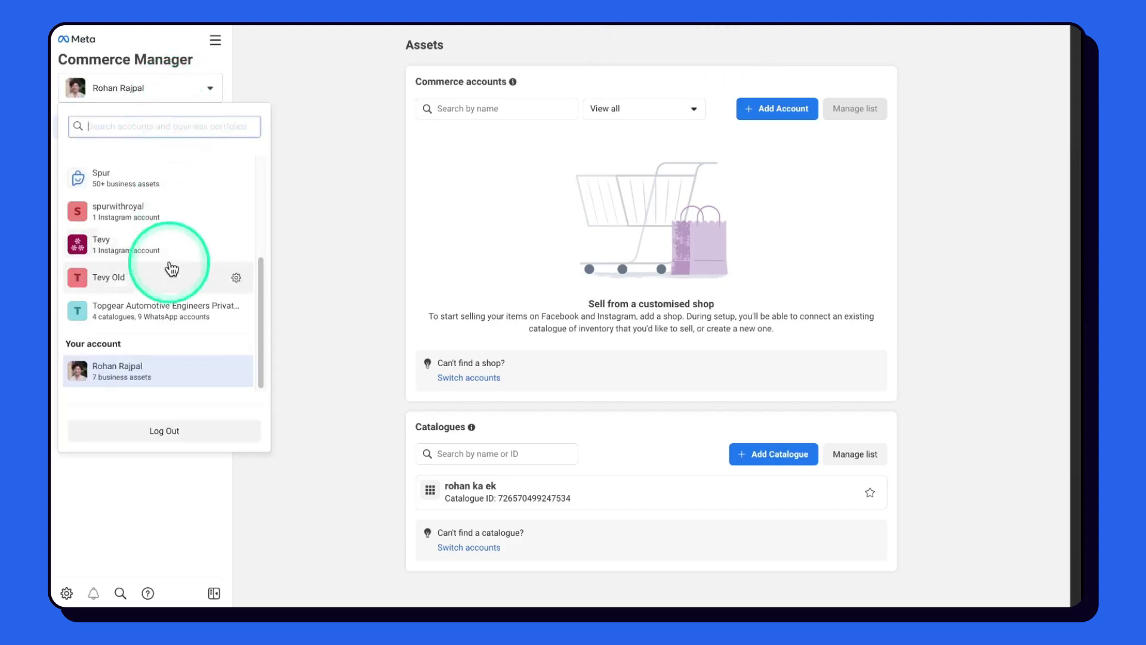
pyautogui.click(137, 181)
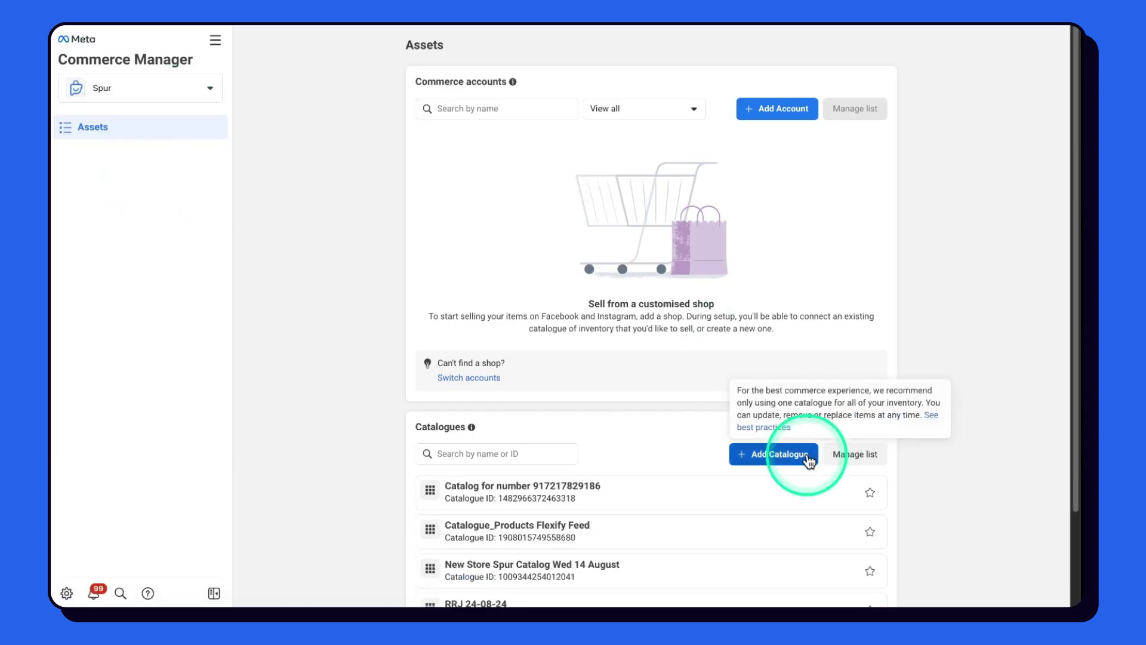
# Create catalogue Catalog Spur with data-feed products and copy Flexify's feed URL.
pyautogui.click(809, 458)
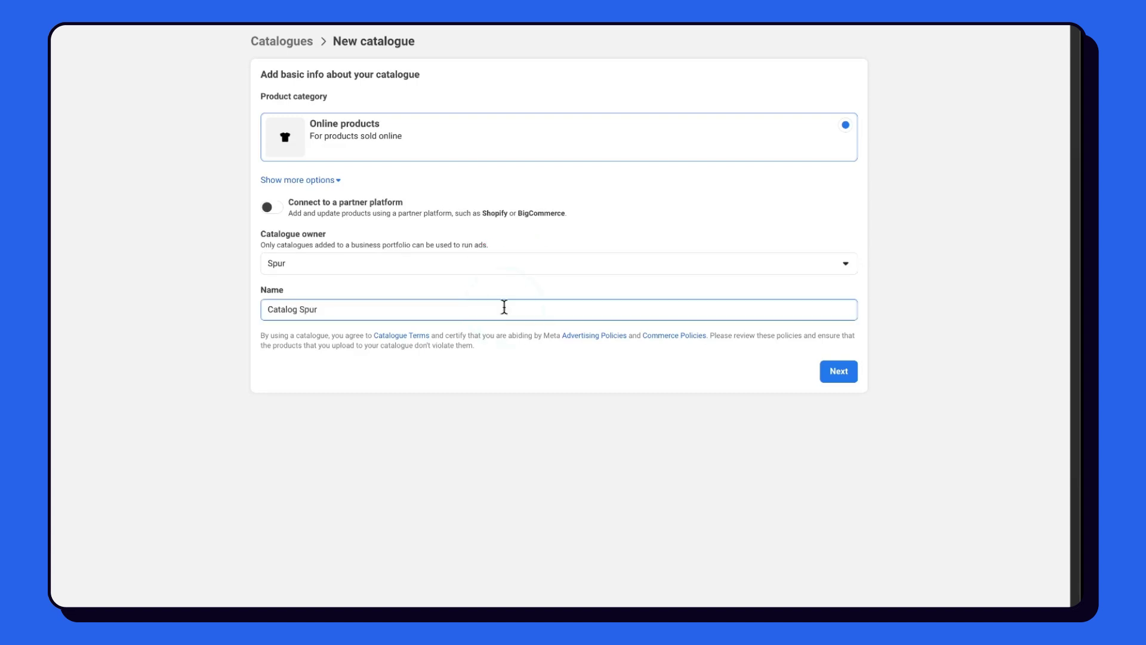
pyautogui.click(610, 372)
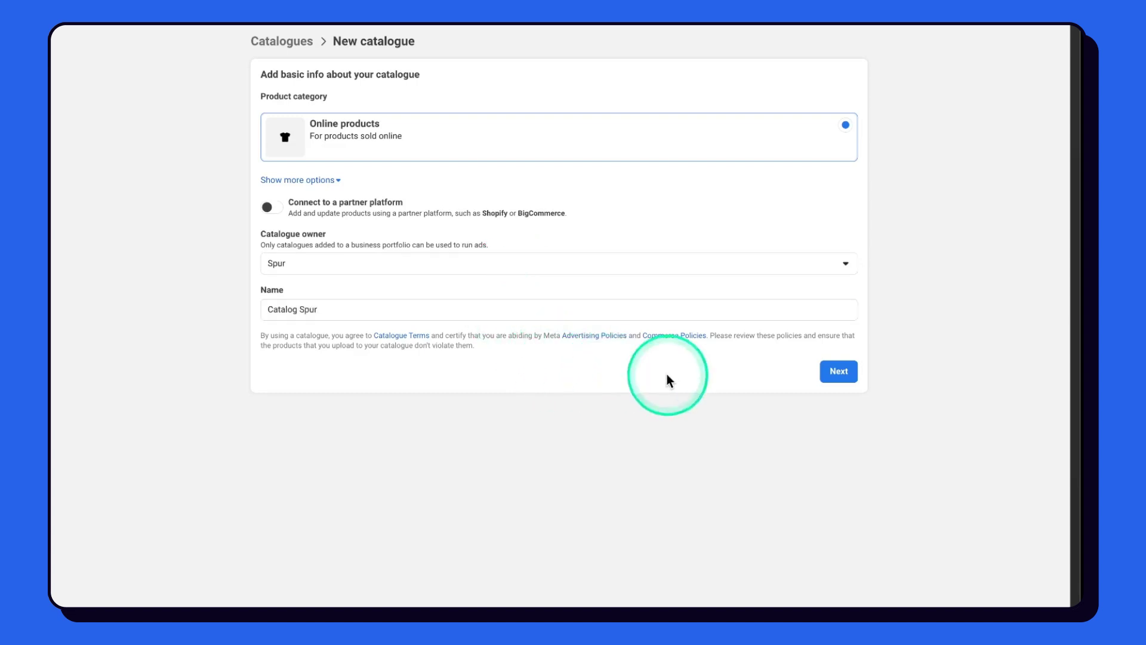
pyautogui.click(838, 371)
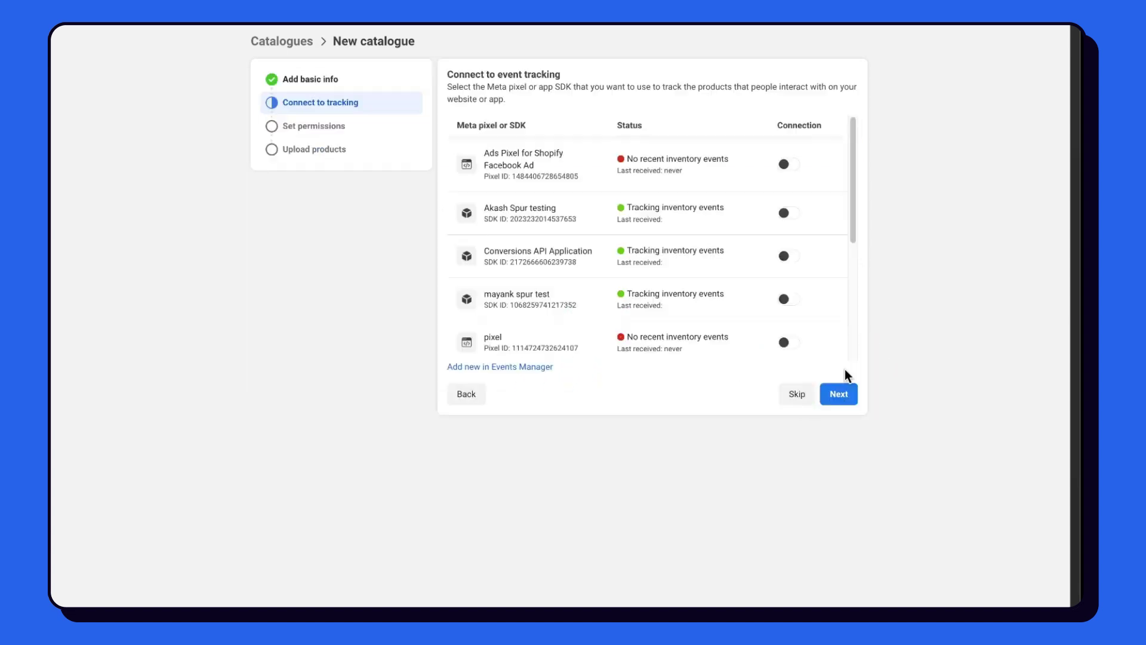
pyautogui.click(797, 400)
pyautogui.click(833, 213)
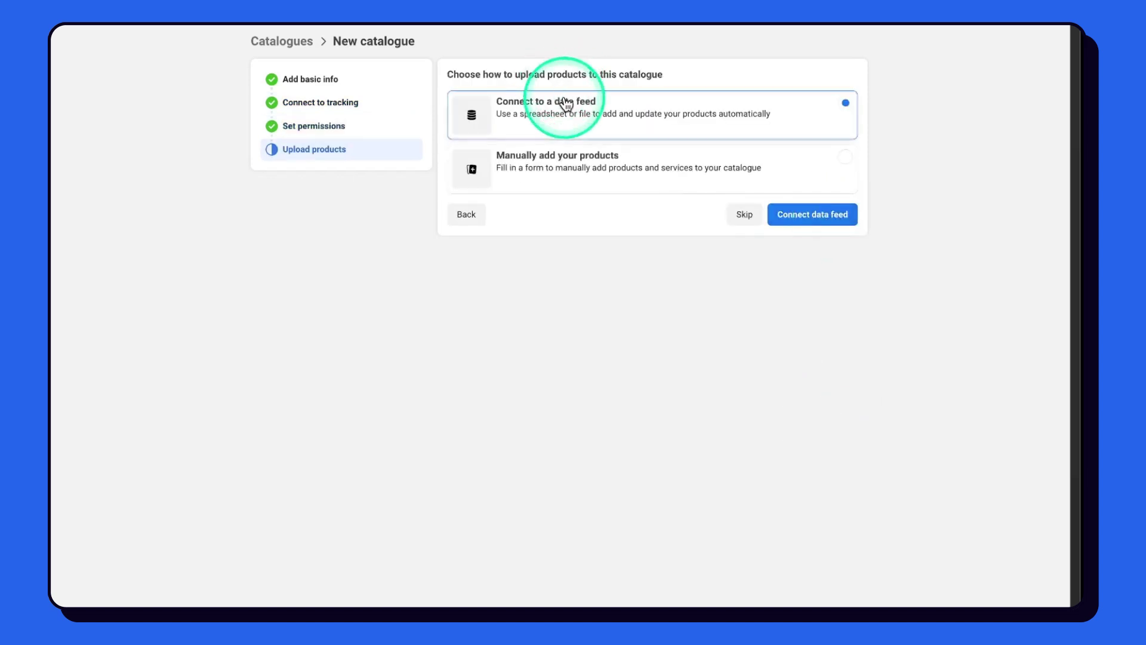
pyautogui.click(813, 214)
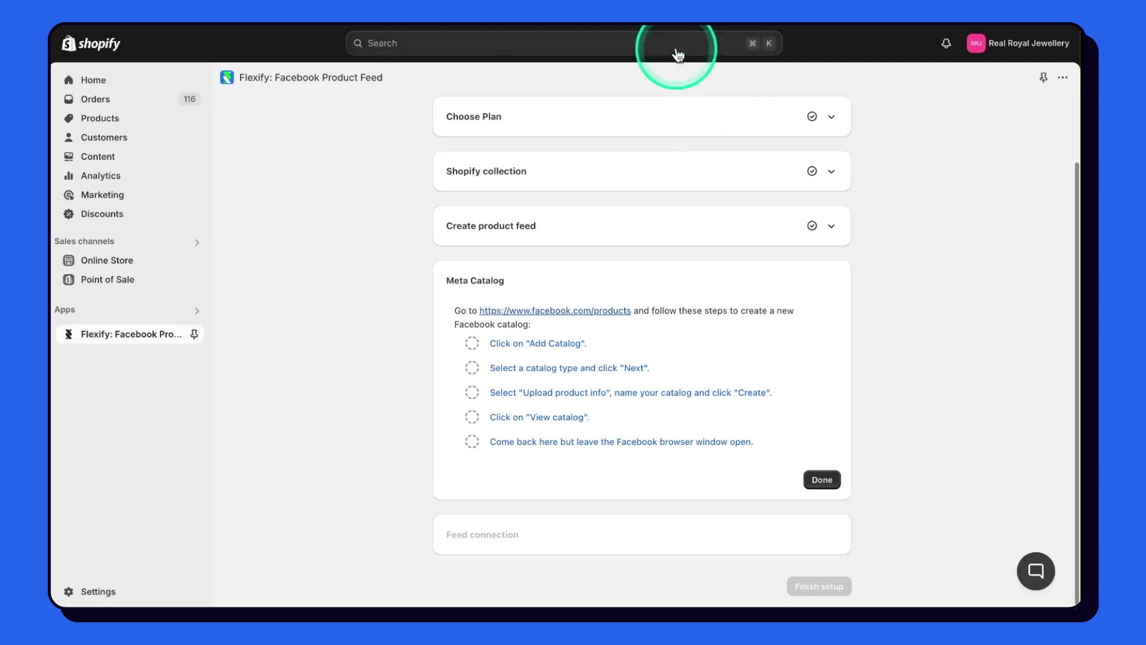
pyautogui.click(822, 479)
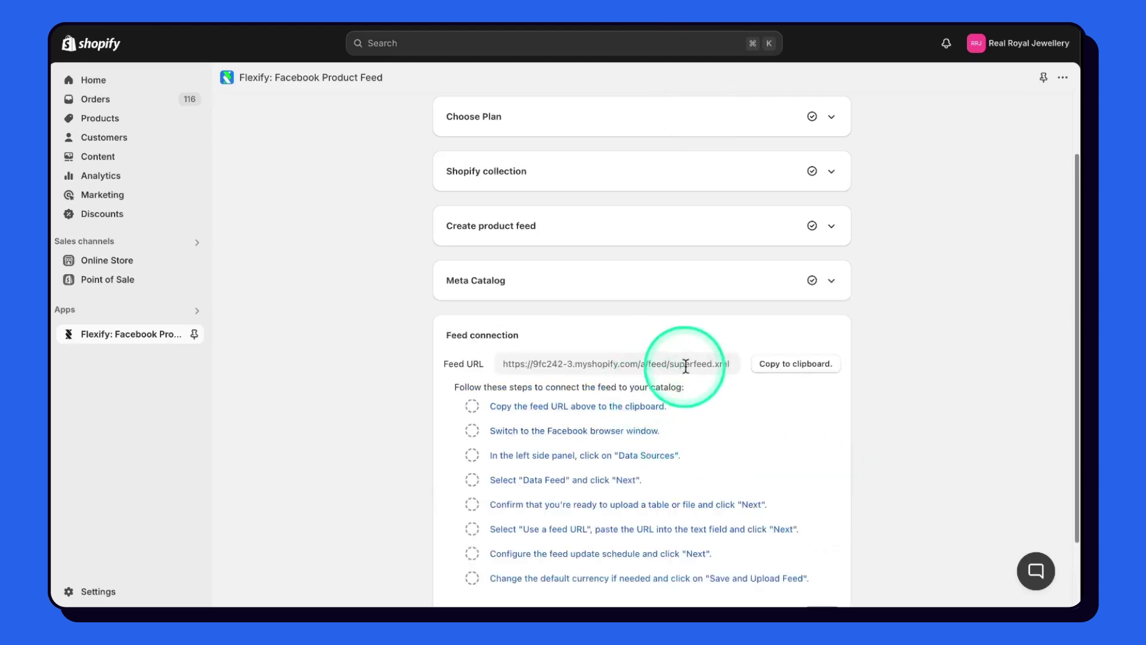
pyautogui.click(795, 363)
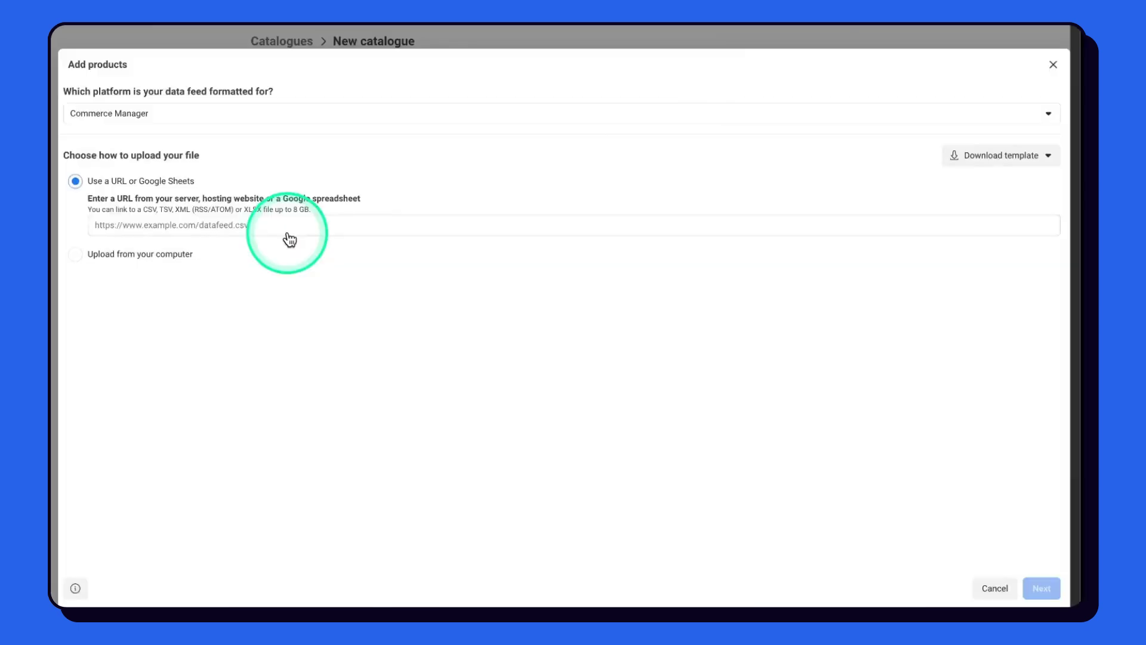
# Paste the Flexify feed URL as Catalog Spur's data feed source.
pyautogui.click(287, 226)
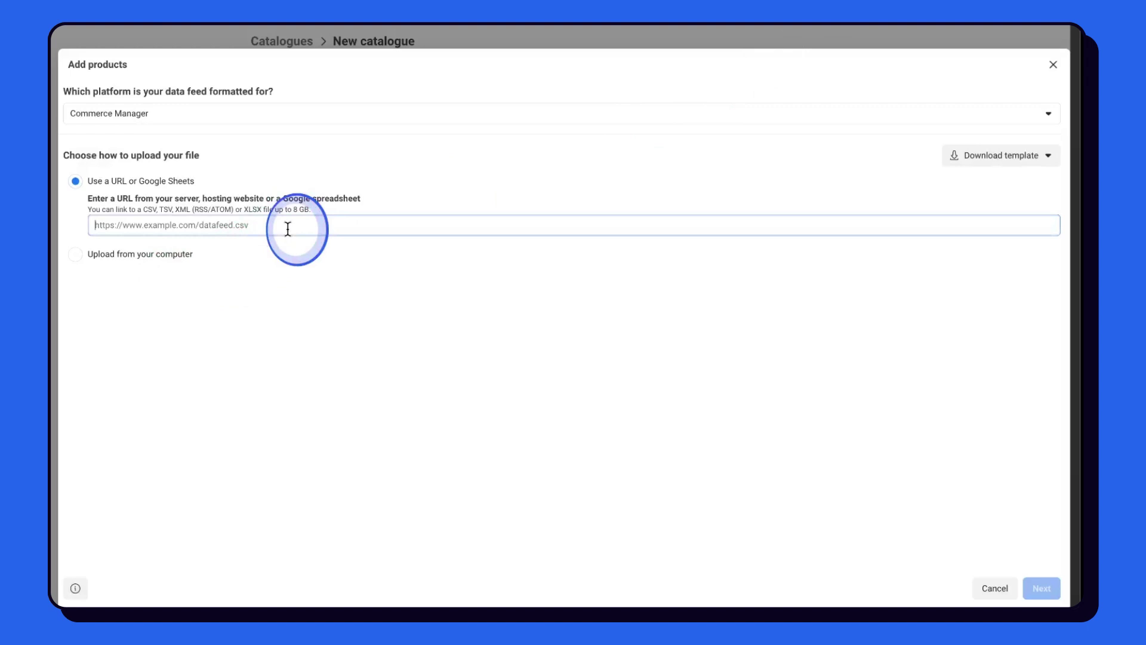
pyautogui.hotkey('ctrl', 'v')
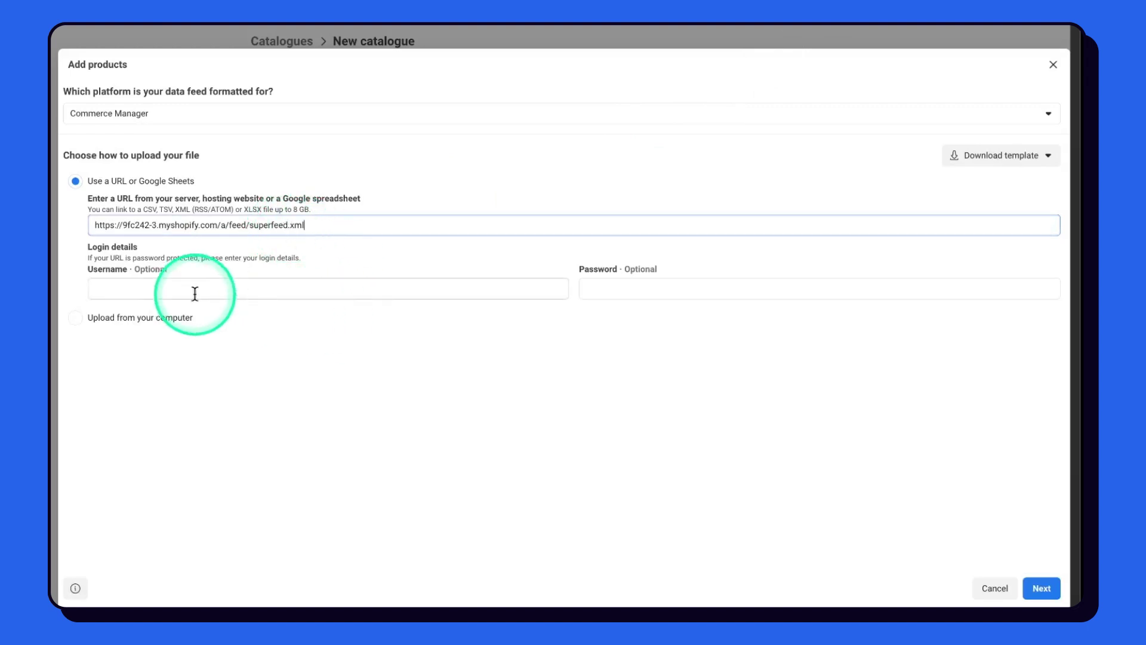
pyautogui.click(1042, 587)
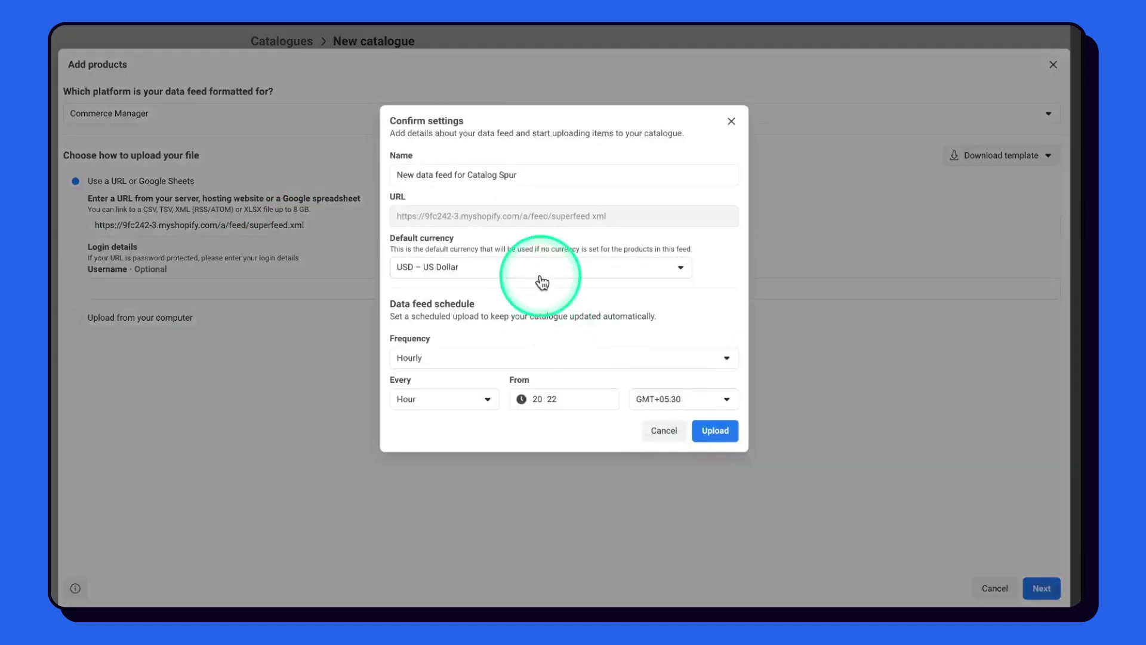
# Set default currency to Indian Rupee, upload the feed, and view the catalogue items.
pyautogui.click(542, 266)
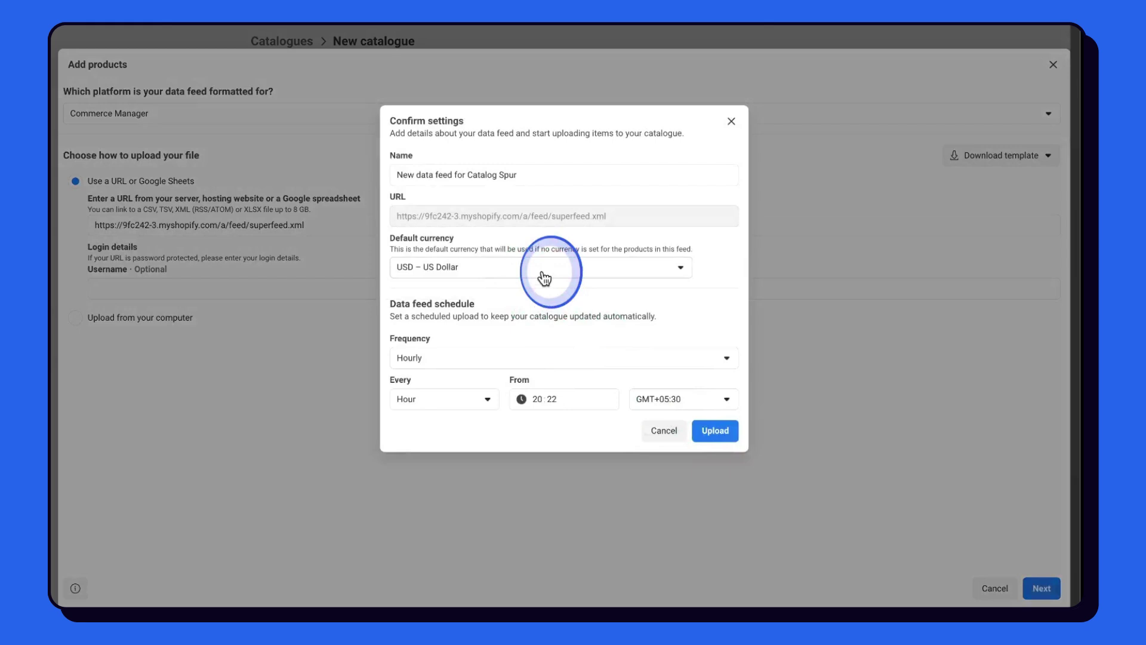
pyautogui.write('inr')
pyautogui.click(479, 316)
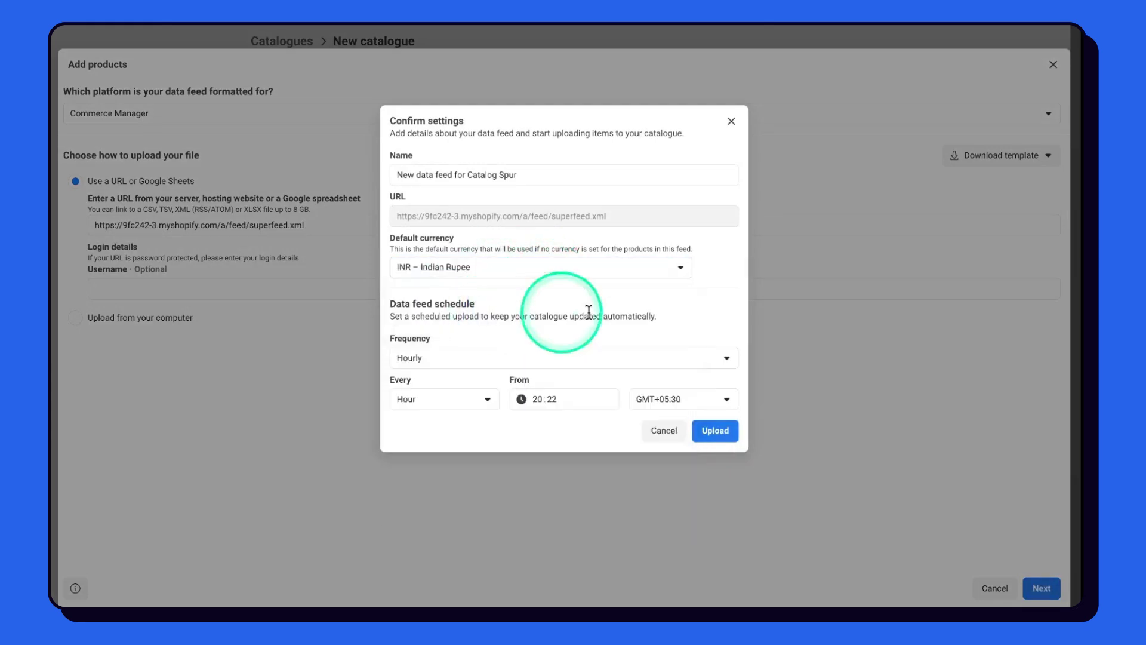
pyautogui.click(716, 430)
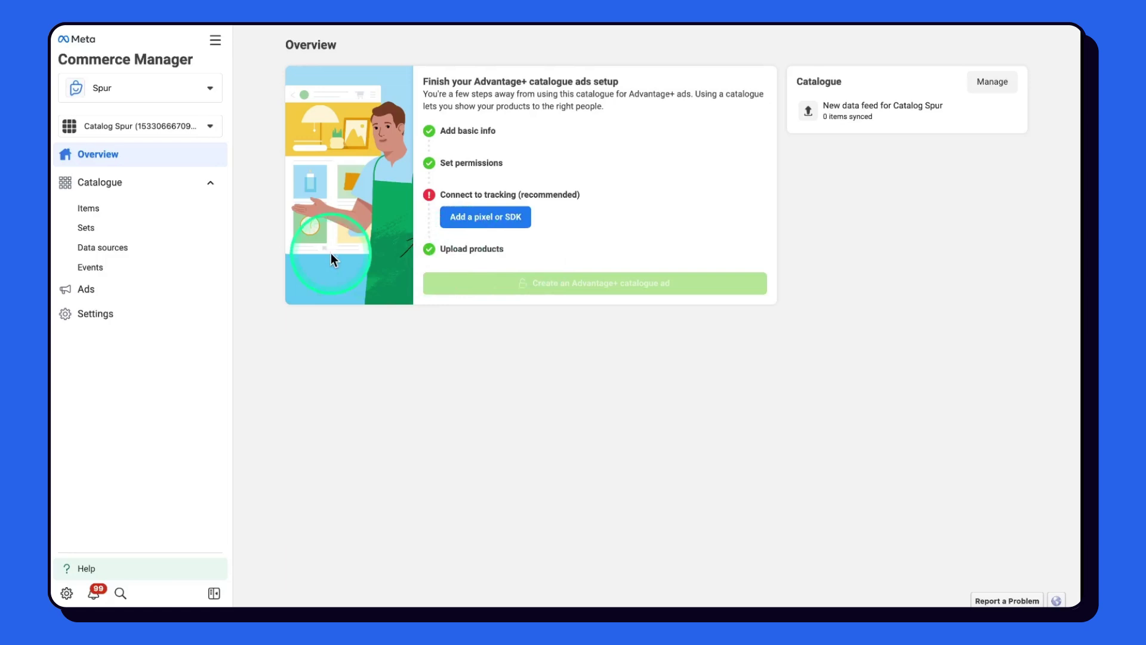
pyautogui.click(147, 208)
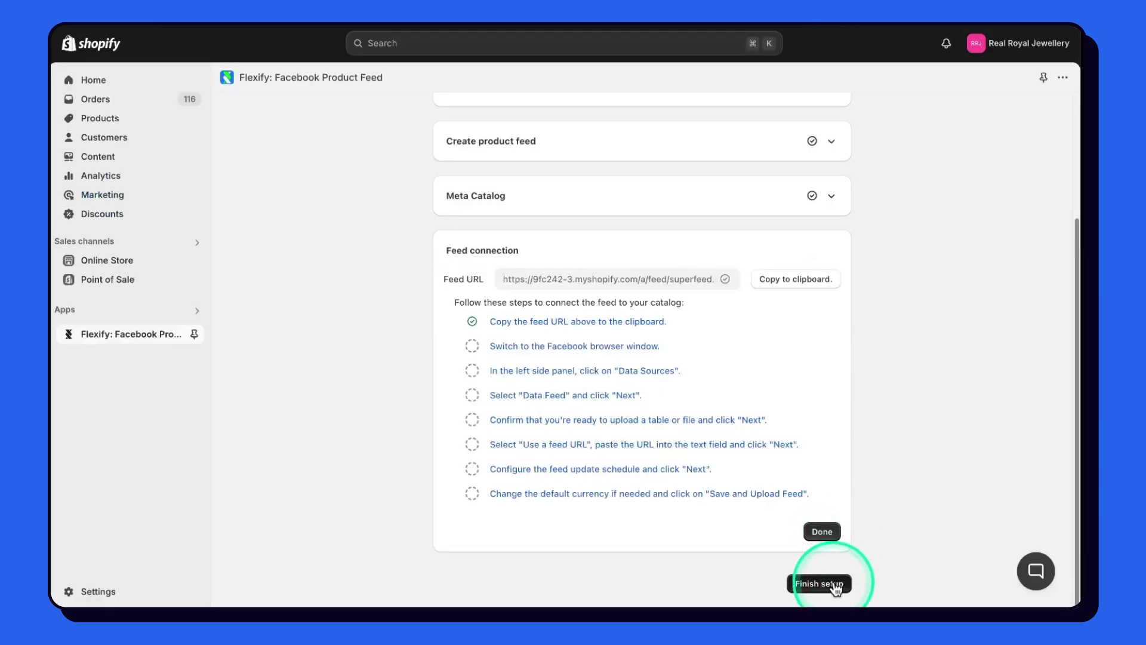
# Finish Flexify setup, review the three feed-quality issues including the missing description, then open Settings.
pyautogui.click(819, 584)
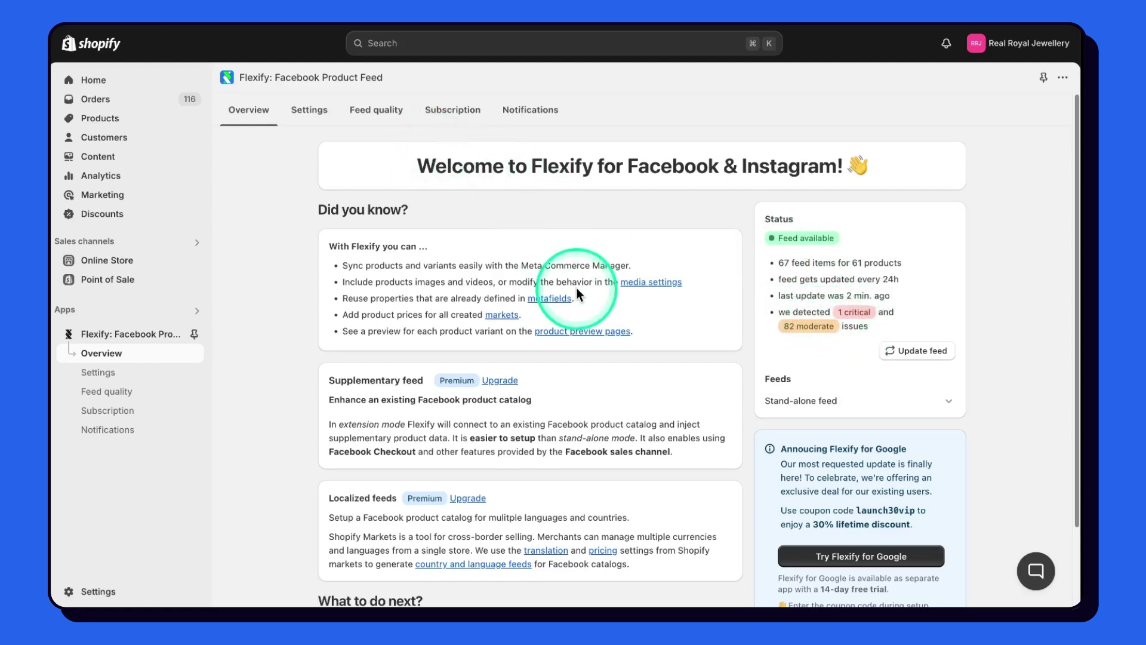
pyautogui.click(376, 110)
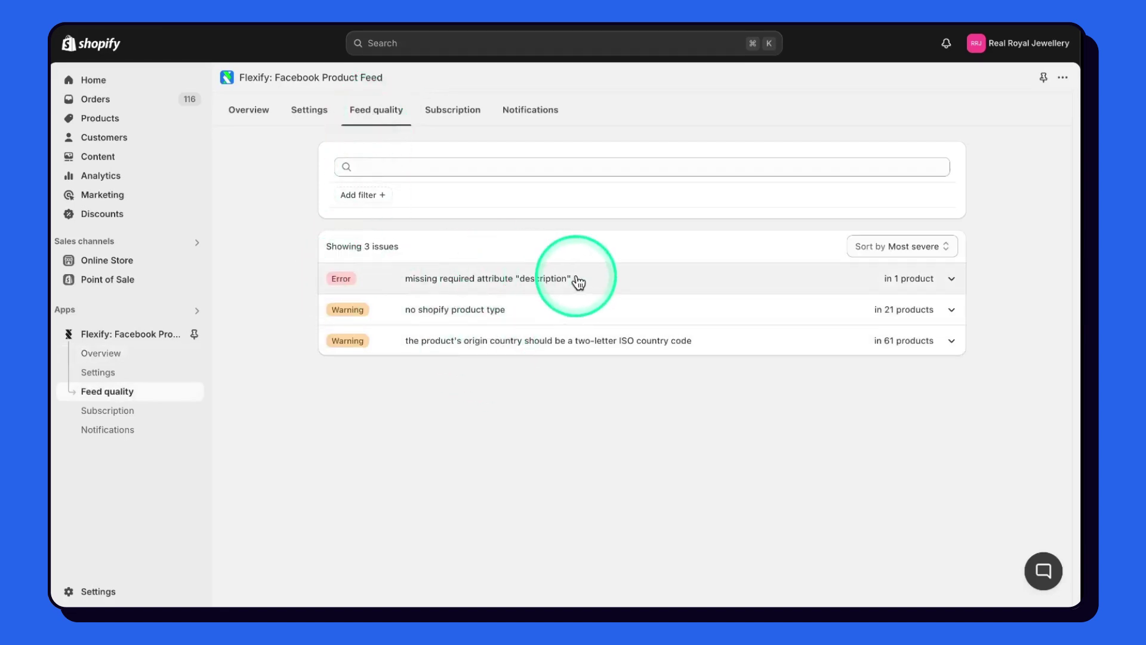
pyautogui.click(506, 280)
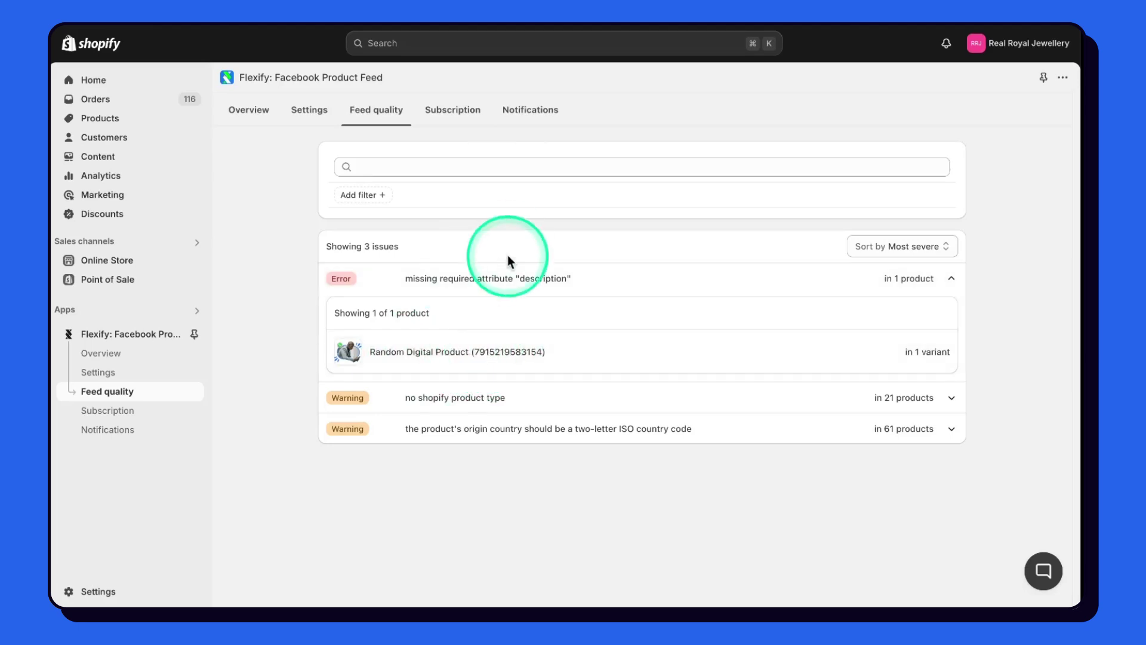
pyautogui.click(403, 269)
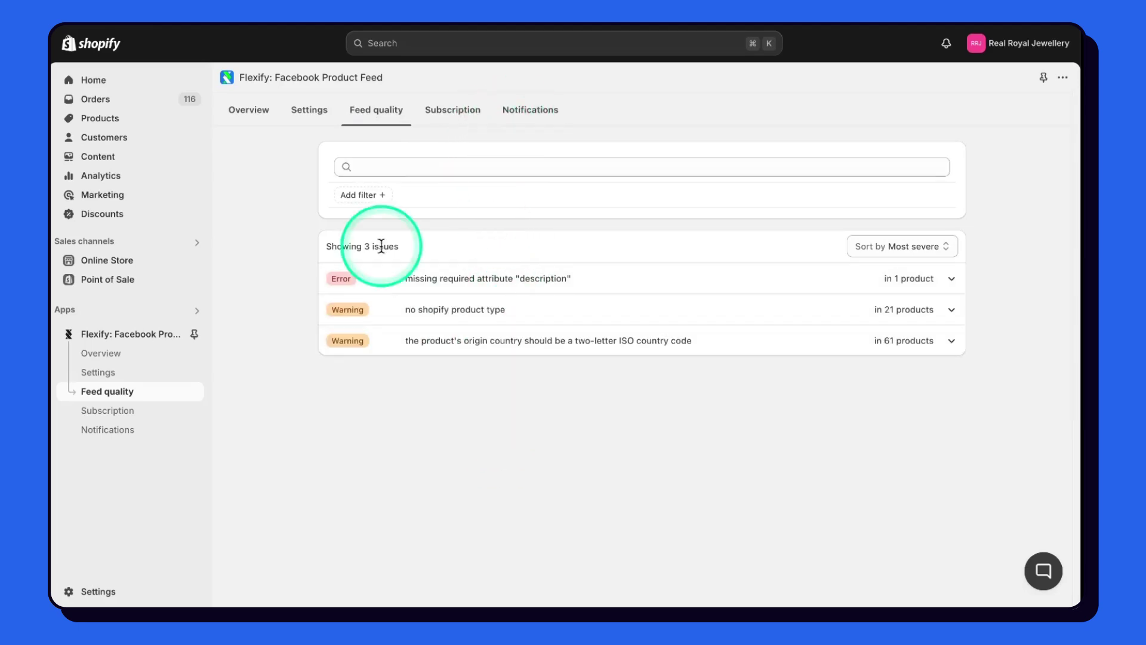
# Save Flexify's importer information with India as origin country and manufacturer details.
pyautogui.click(308, 109)
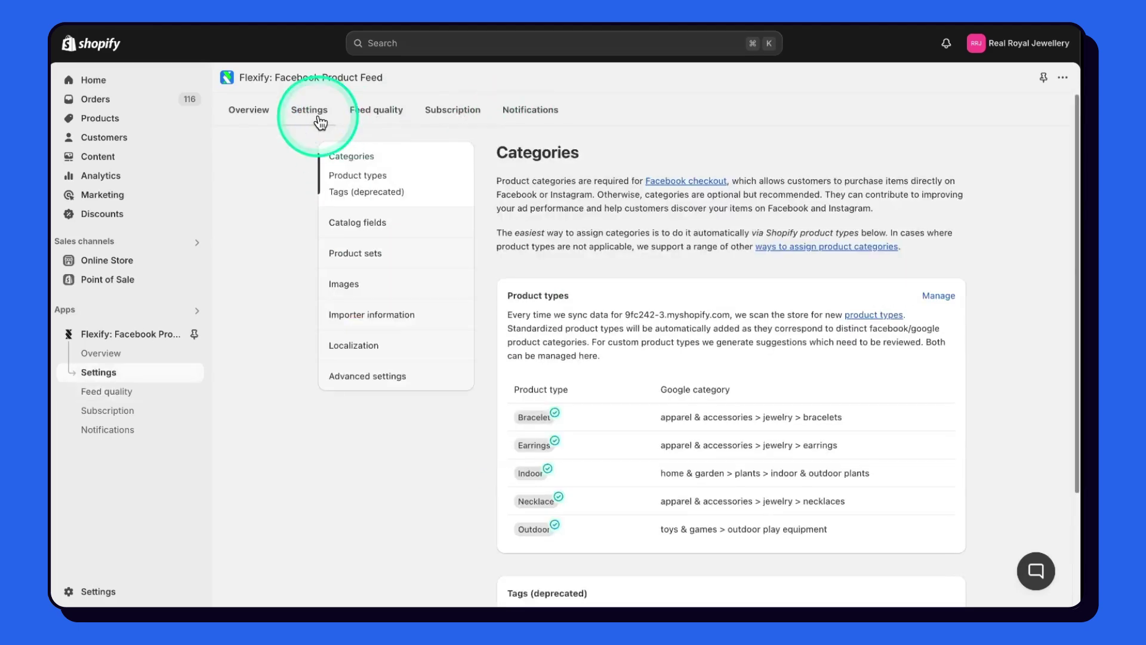
pyautogui.click(372, 315)
pyautogui.scroll(-1, 595, 355)
pyautogui.scroll(-1, 596, 356)
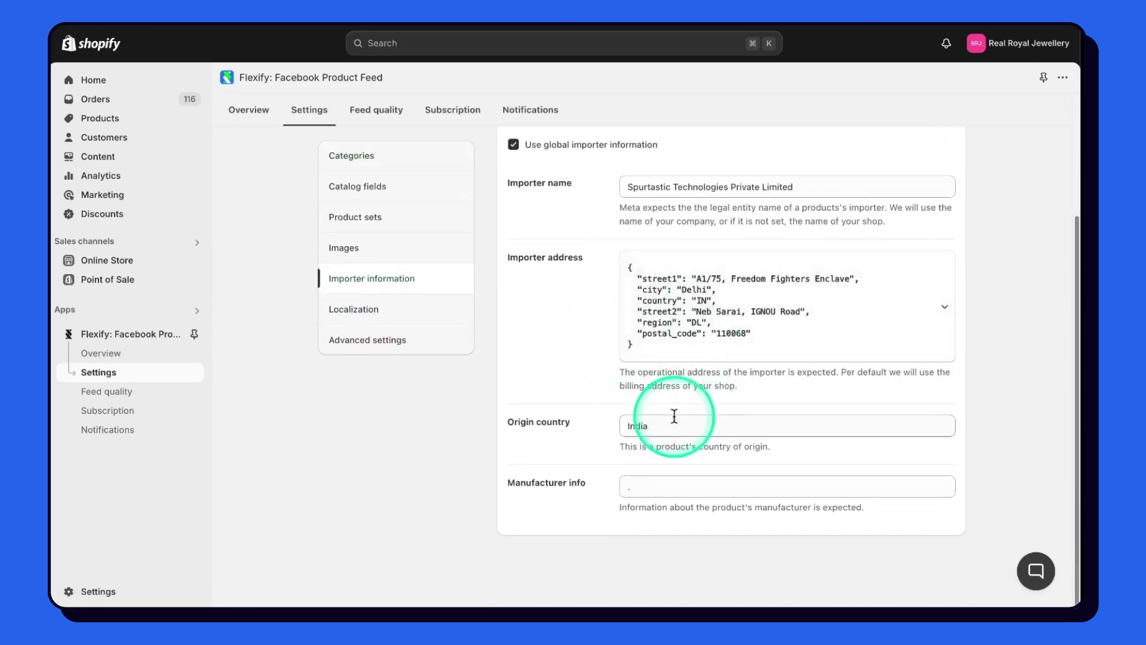
pyautogui.doubleClick(638, 425)
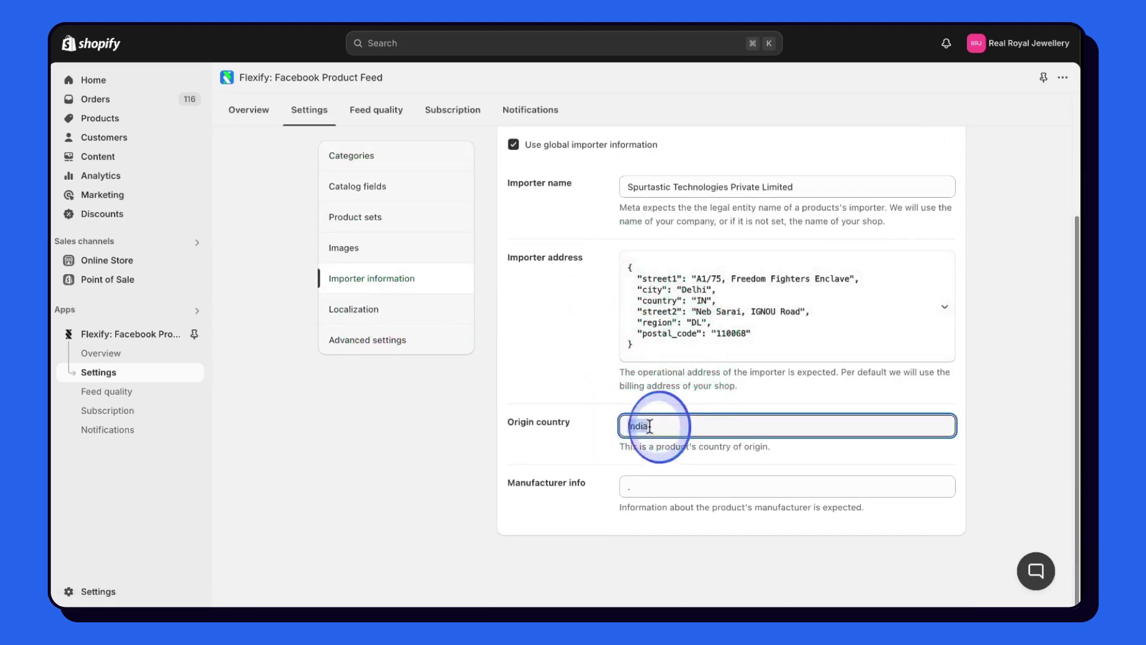
pyautogui.click(680, 487)
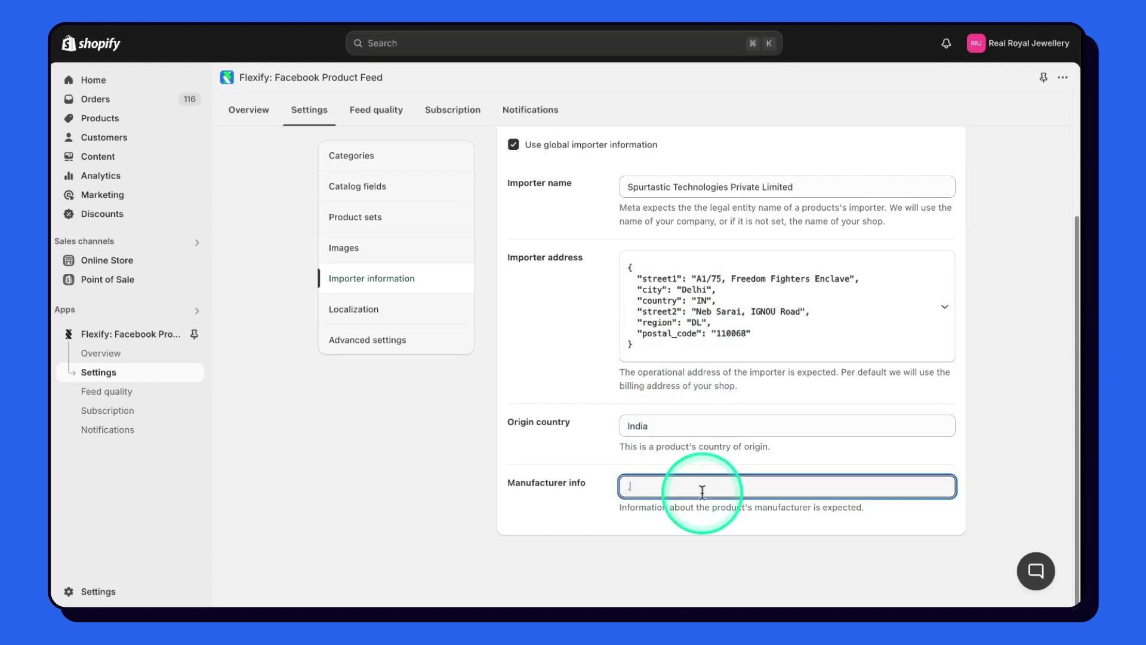
pyautogui.write('.')
pyautogui.click(762, 39)
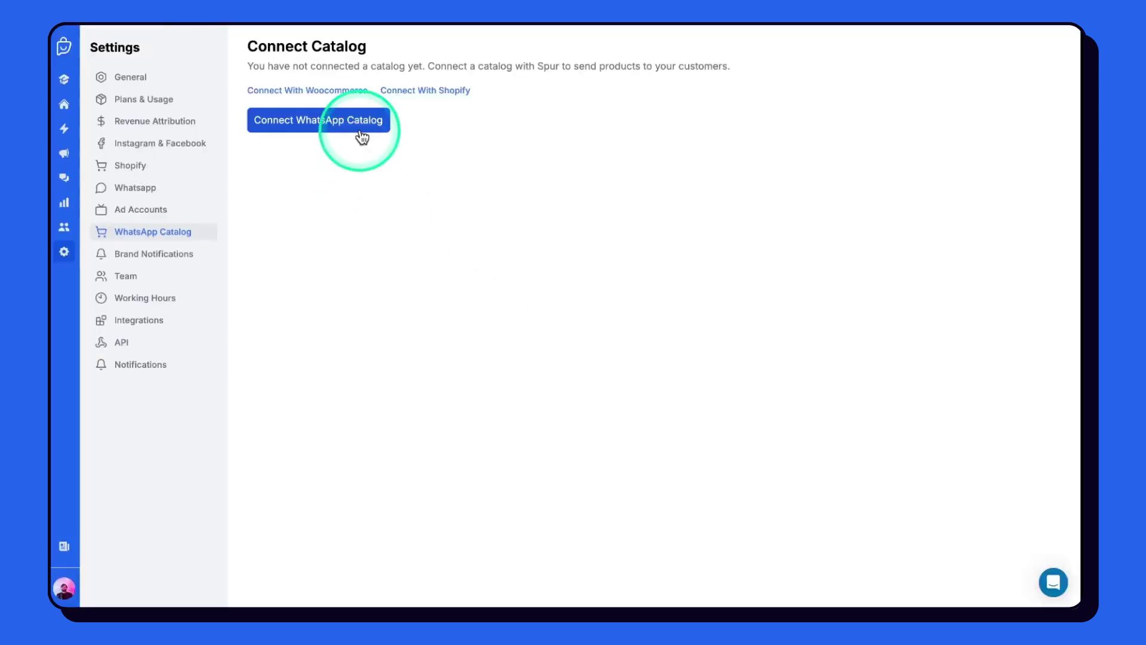
# Start a WhatsApp Catalog connection using the Topgear Automotive Engineers business portfolio.
pyautogui.click(358, 119)
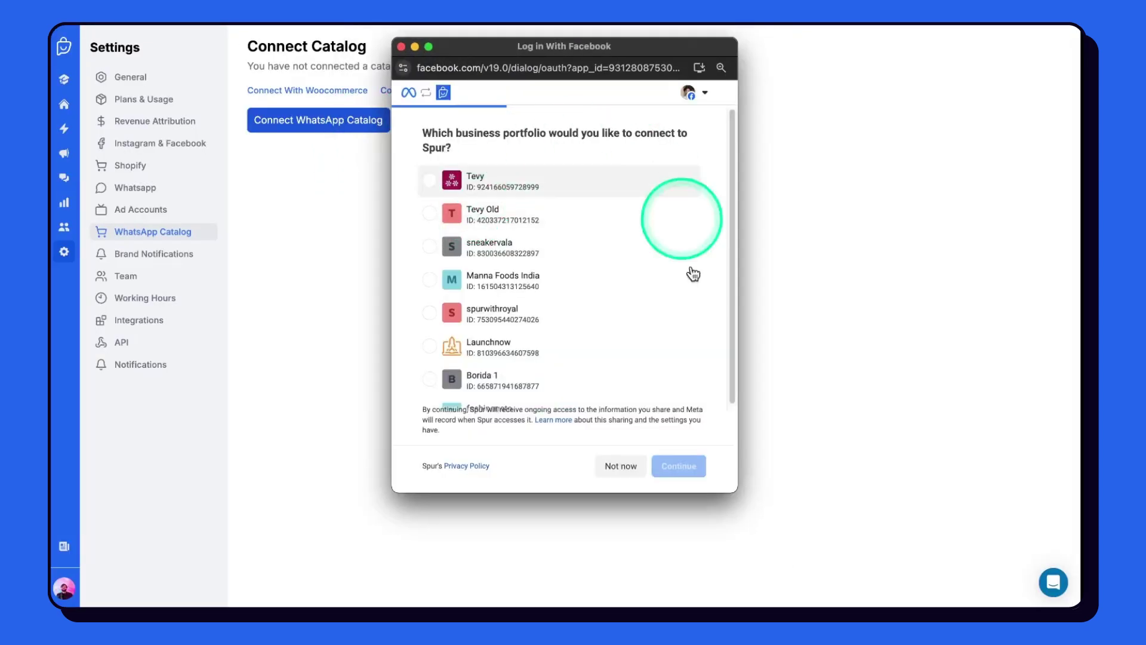
pyautogui.scroll(-3, 602, 290)
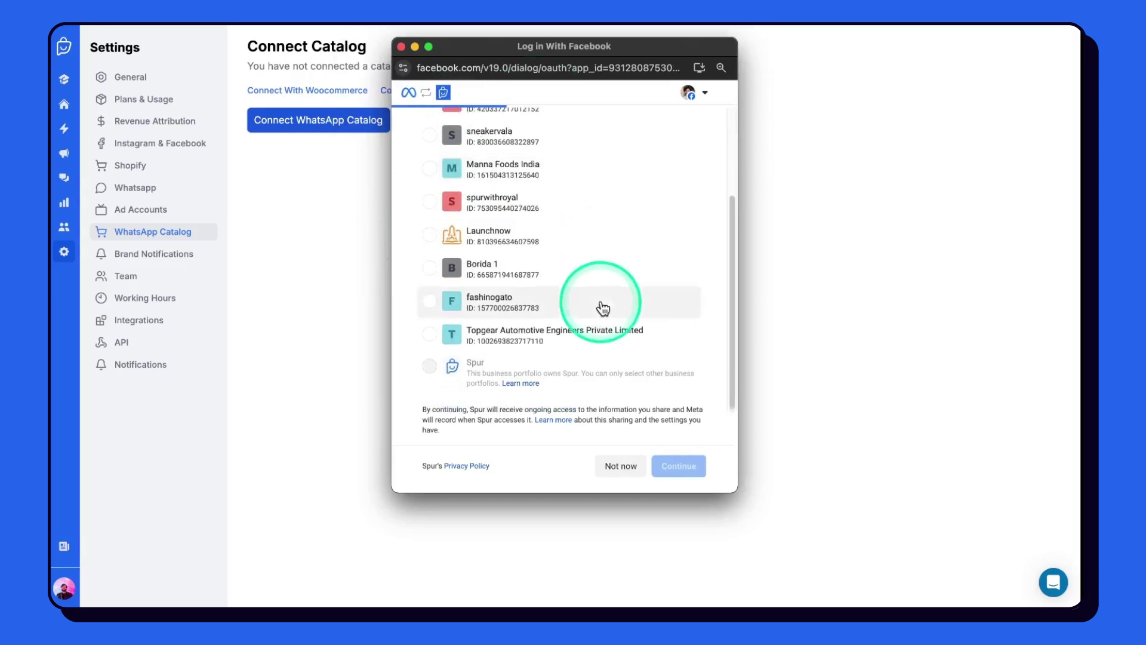
pyautogui.click(553, 335)
pyautogui.click(678, 466)
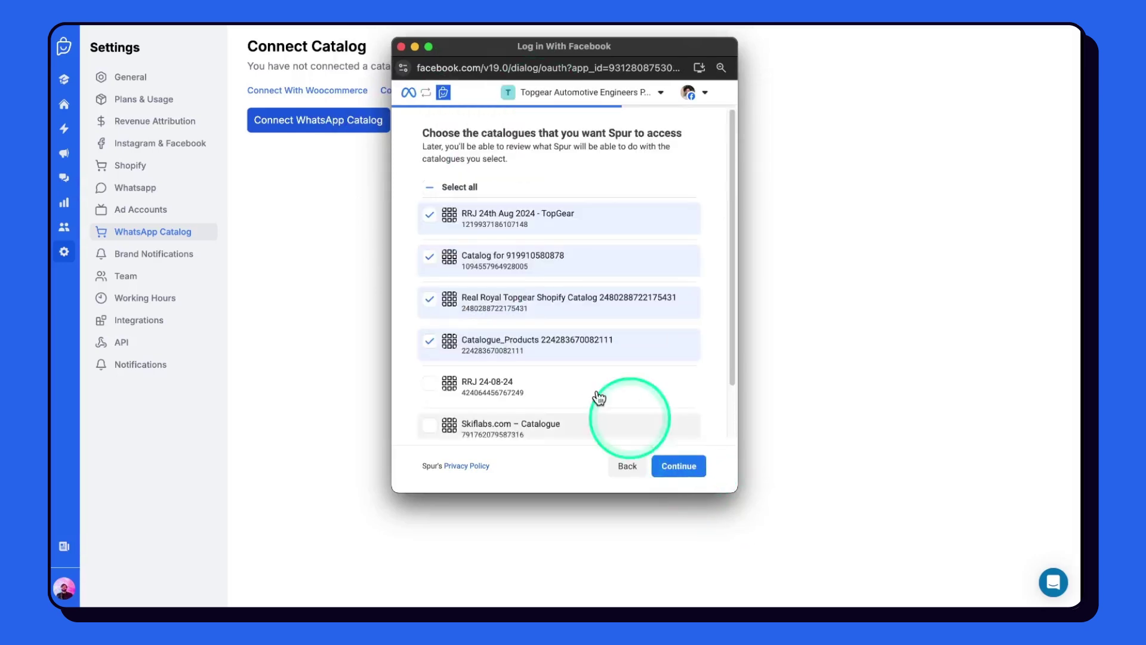
# Grant access to all catalogues and connect catalogue RRJ 24-08-24 to Spur.
pyautogui.click(430, 188)
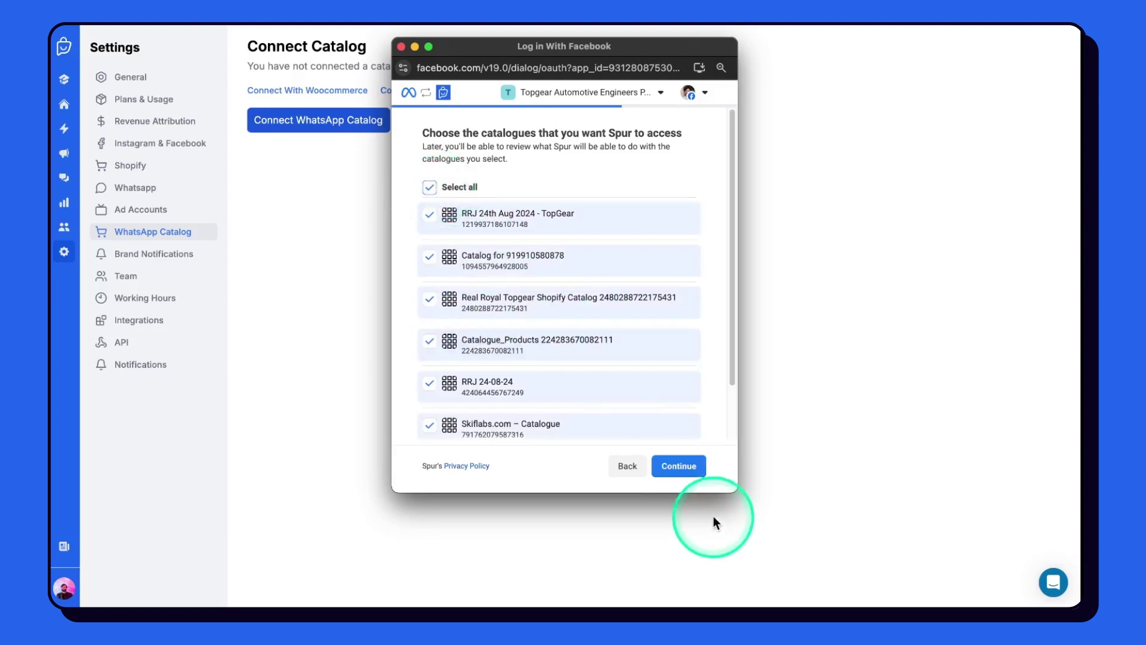
pyautogui.click(681, 467)
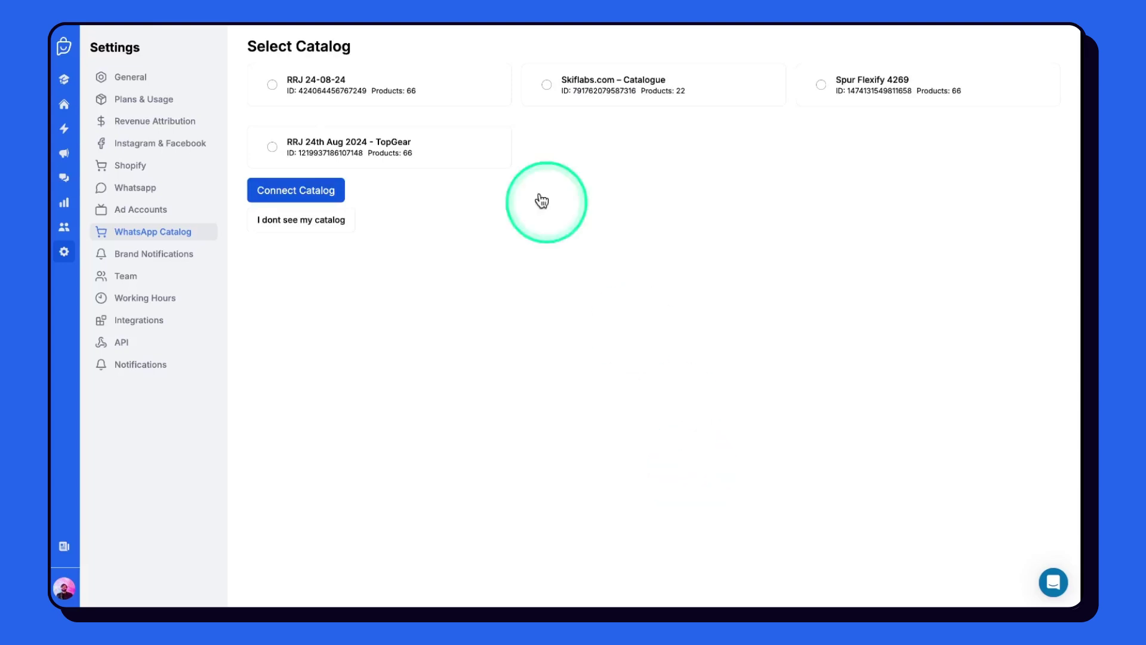
pyautogui.click(402, 99)
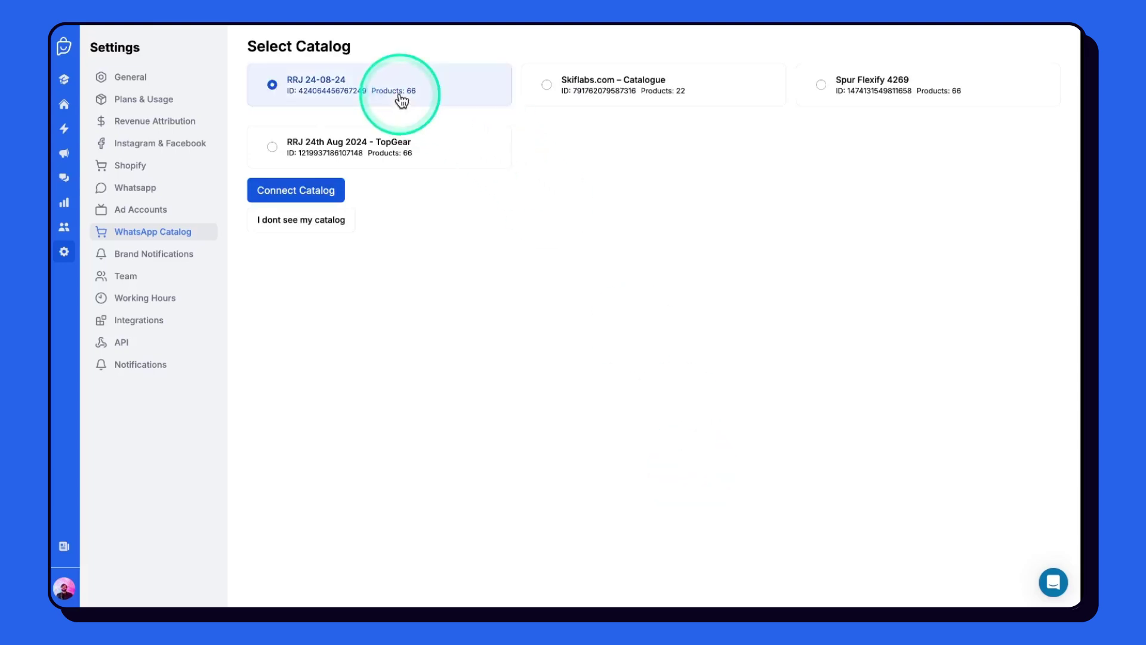
pyautogui.click(324, 197)
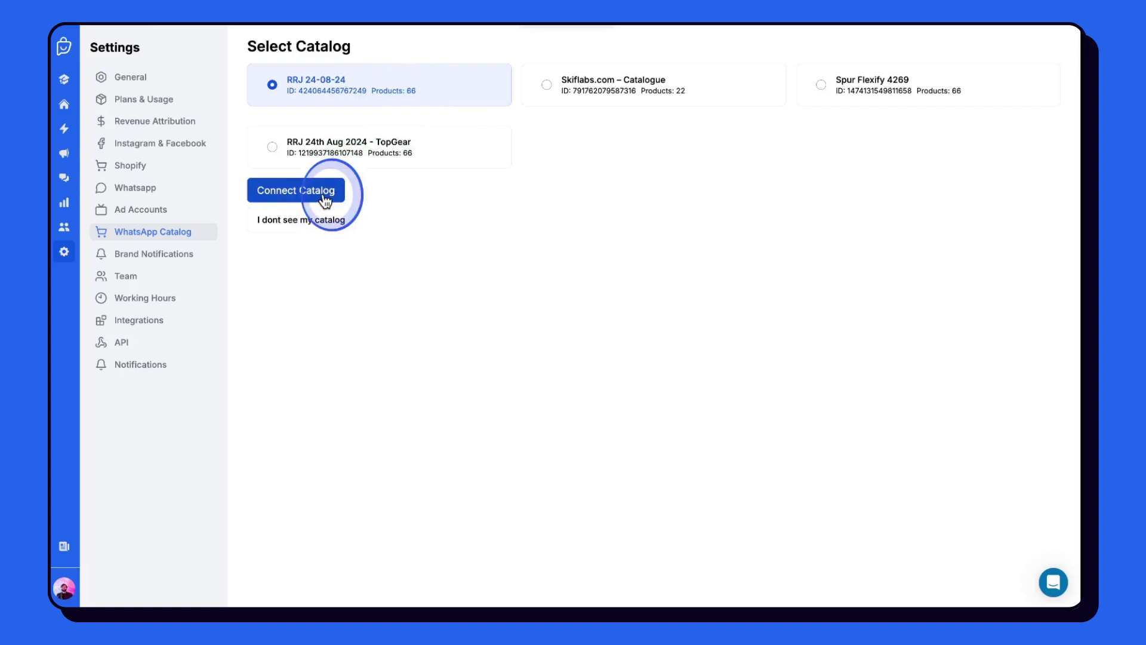
pyautogui.click(501, 292)
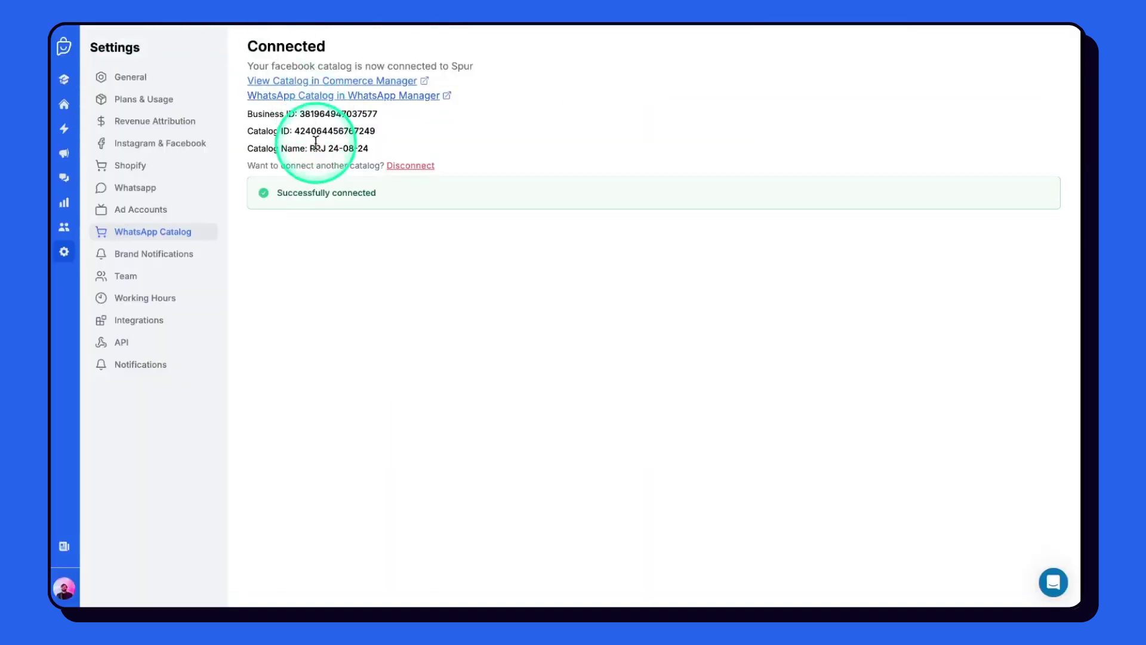
pyautogui.moveTo(312, 148); pyautogui.dragTo(372, 150)
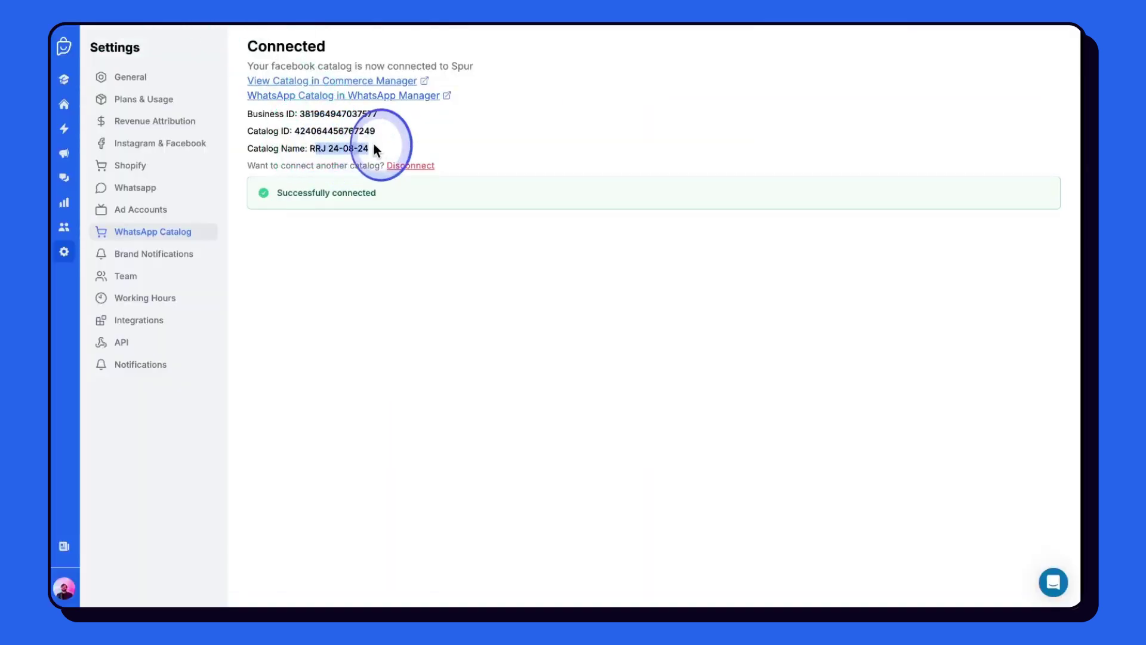